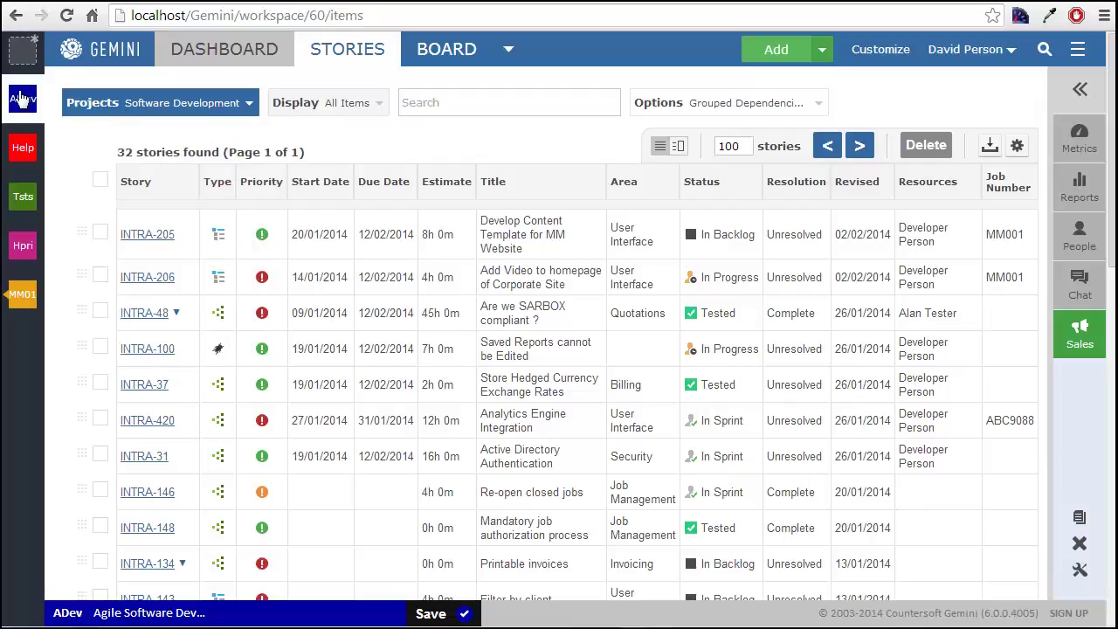
# - In the ADev workspace, check which statuses story INTRA-37 can be moved to, leaving its status as is
pyautogui.moveTo(149, 97)
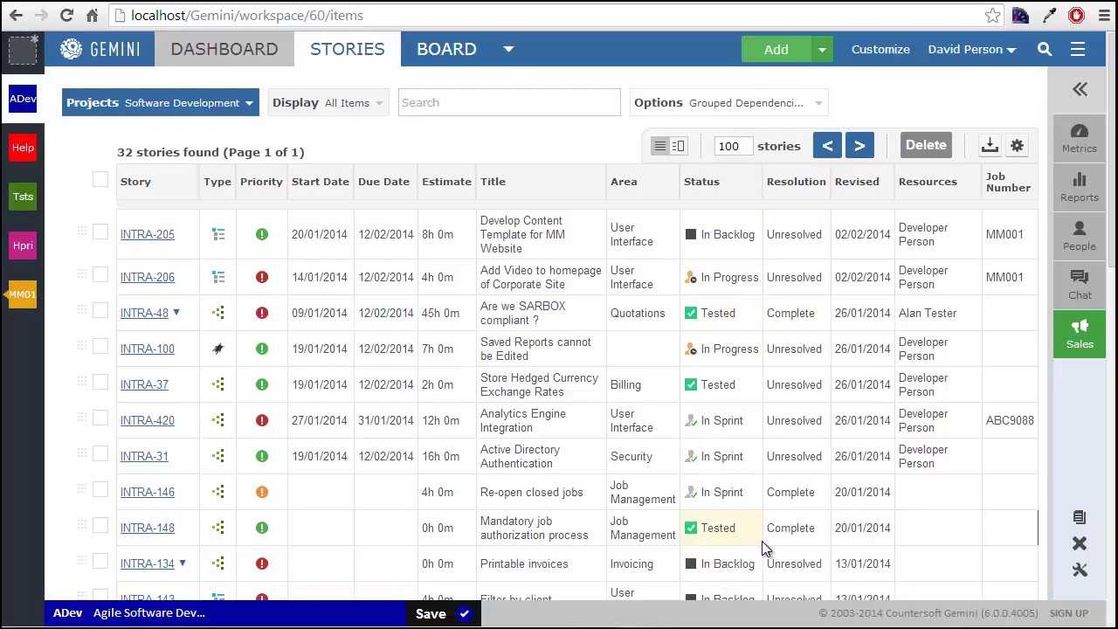
pyautogui.click(733, 387)
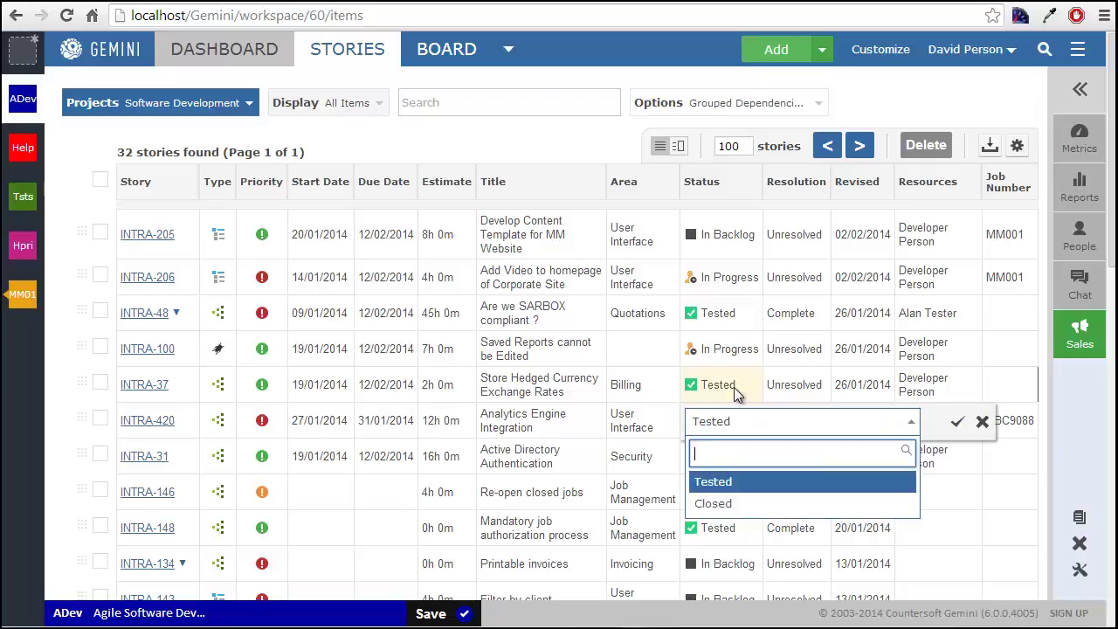
pyautogui.click(982, 421)
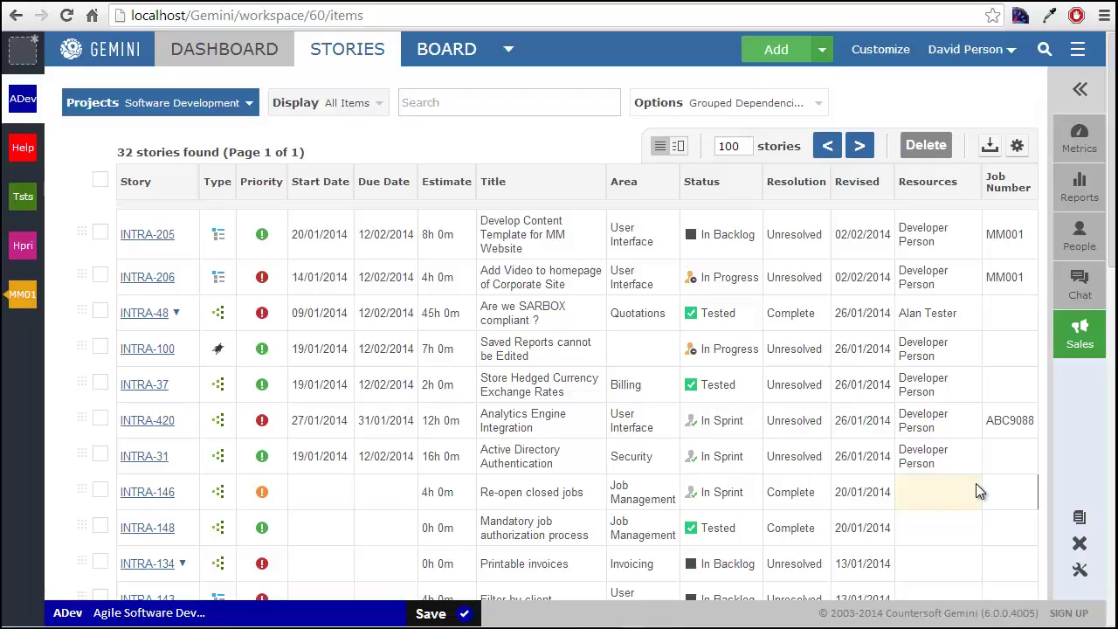
# - Open the customization settings and view the Status values of the Agile Development project template
pyautogui.click(881, 54)
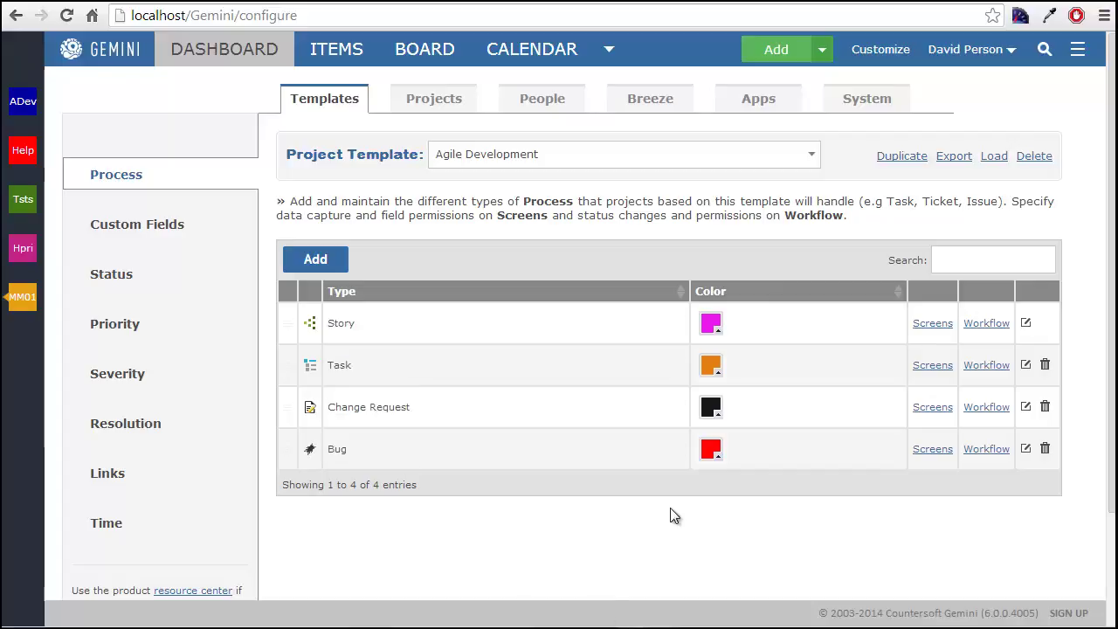
pyautogui.click(330, 370)
pyautogui.click(477, 563)
pyautogui.click(123, 293)
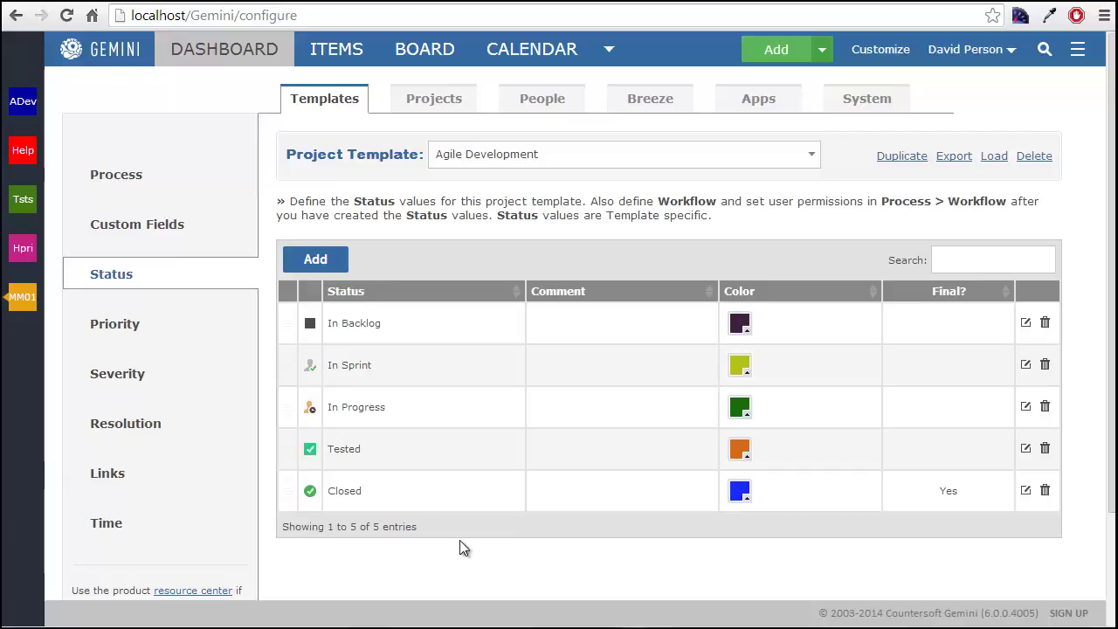
# - Open the workflow of the Task process type and spread its five status boxes out across the canvas
pyautogui.click(147, 185)
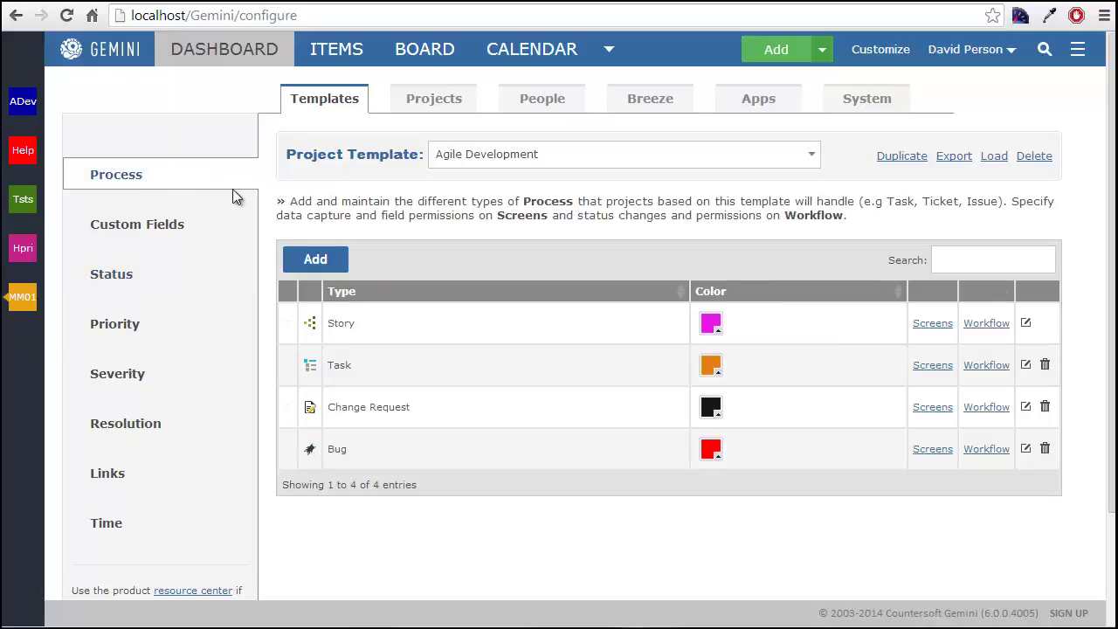
pyautogui.click(975, 368)
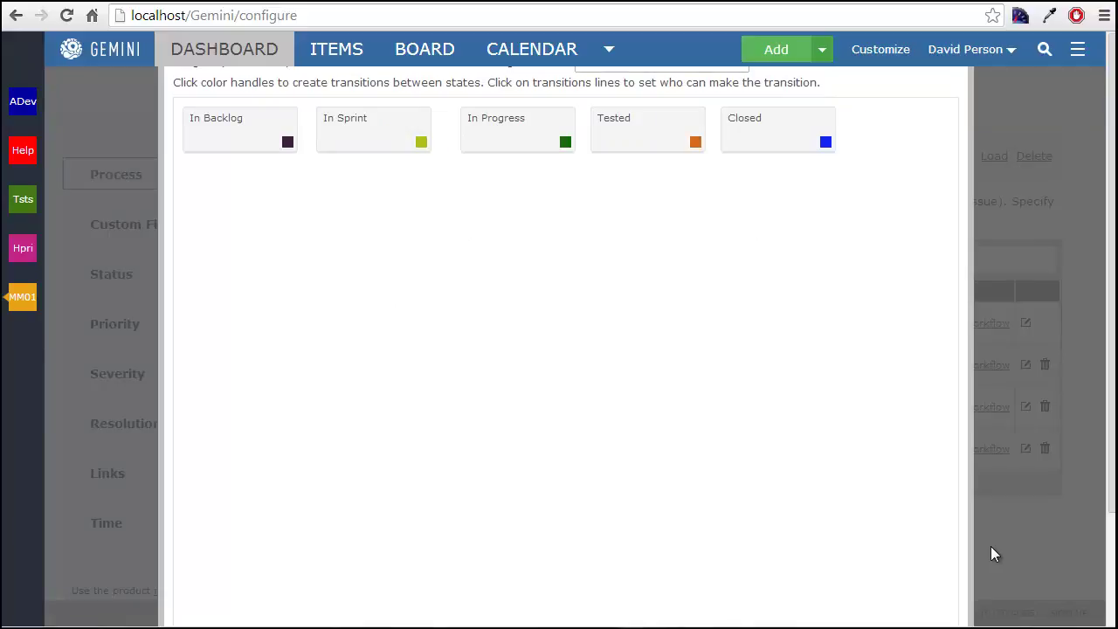
pyautogui.moveTo(262, 123); pyautogui.dragTo(281, 241)
pyautogui.moveTo(357, 140); pyautogui.dragTo(427, 368)
pyautogui.moveTo(508, 145); pyautogui.dragTo(522, 235)
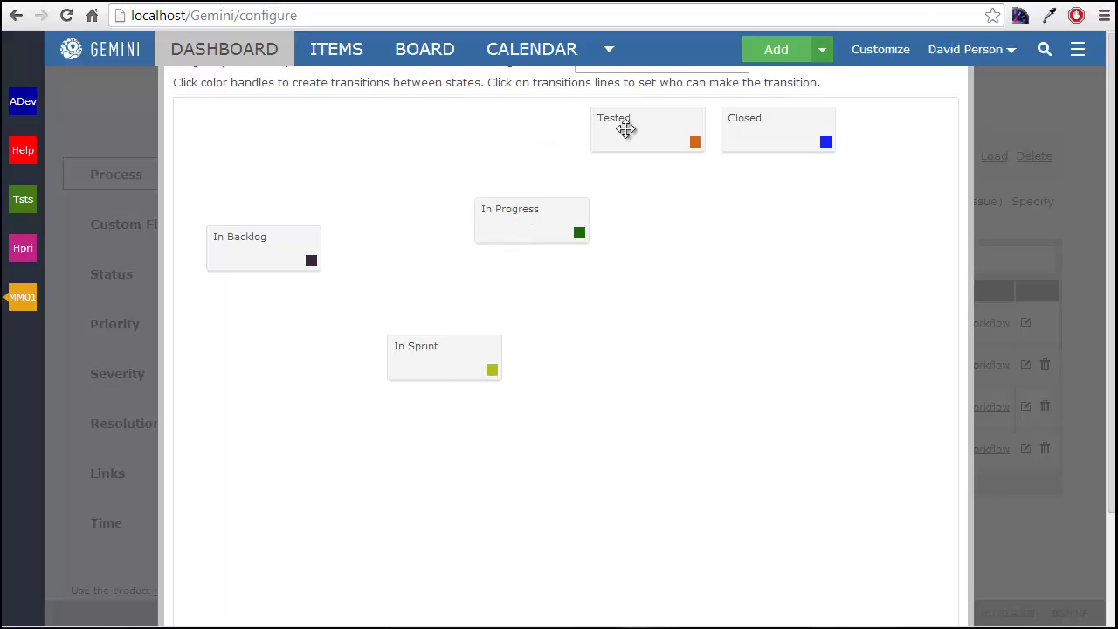
pyautogui.moveTo(607, 139); pyautogui.dragTo(649, 301)
pyautogui.moveTo(772, 134); pyautogui.dragTo(692, 517)
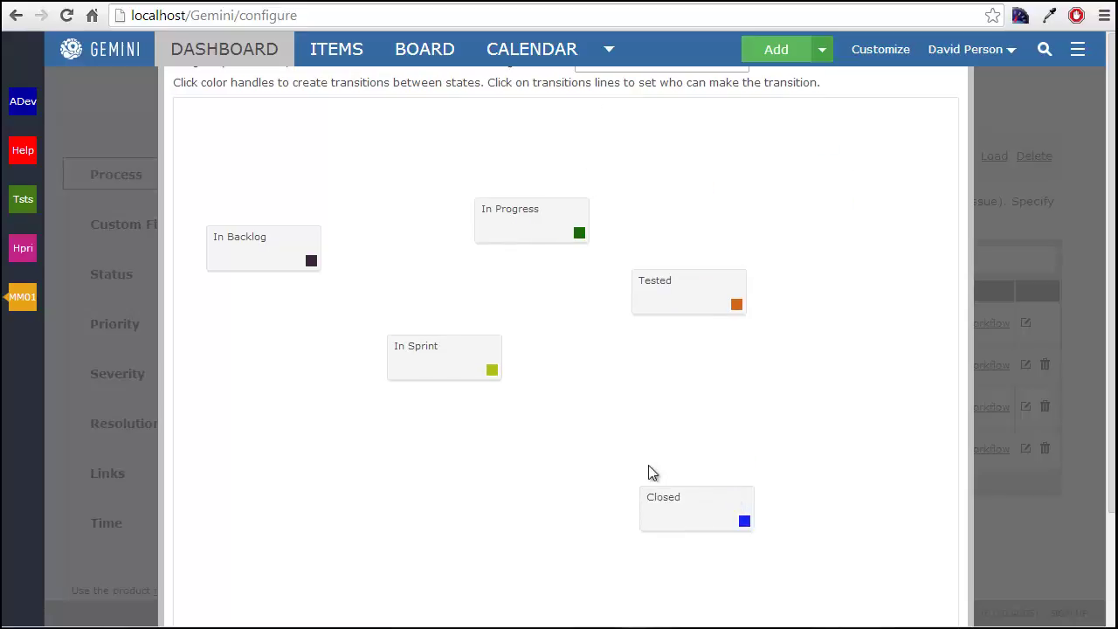
pyautogui.moveTo(238, 233); pyautogui.dragTo(226, 326)
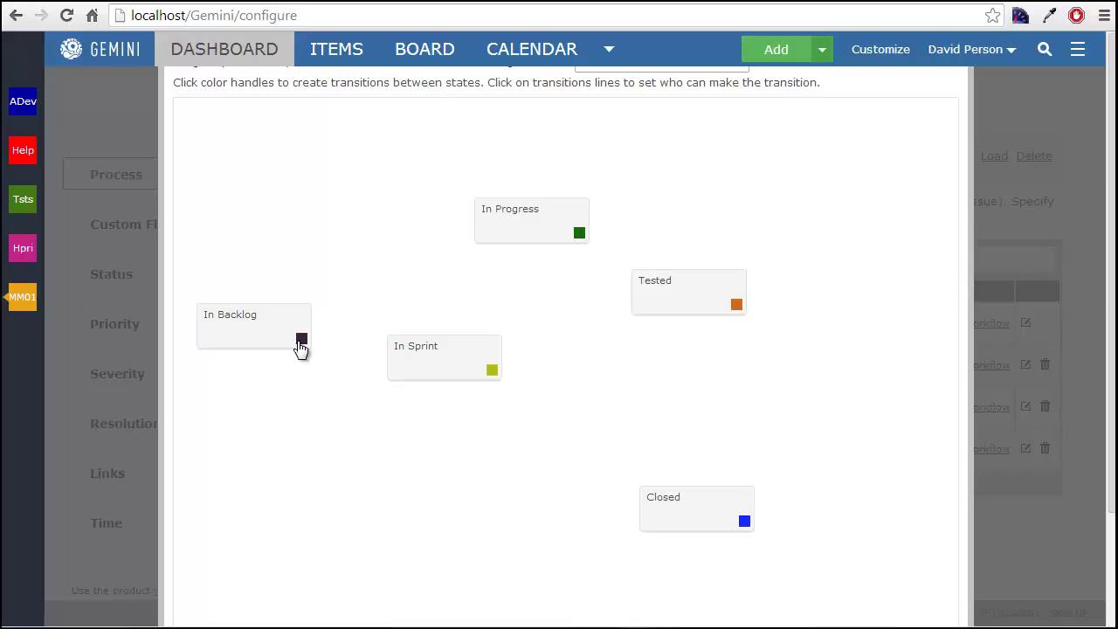
# - Link the statuses with transitions from In Backlog to In Sprint, In Progress, Tested and Closed, in that order
pyautogui.moveTo(301, 346); pyautogui.dragTo(414, 365)
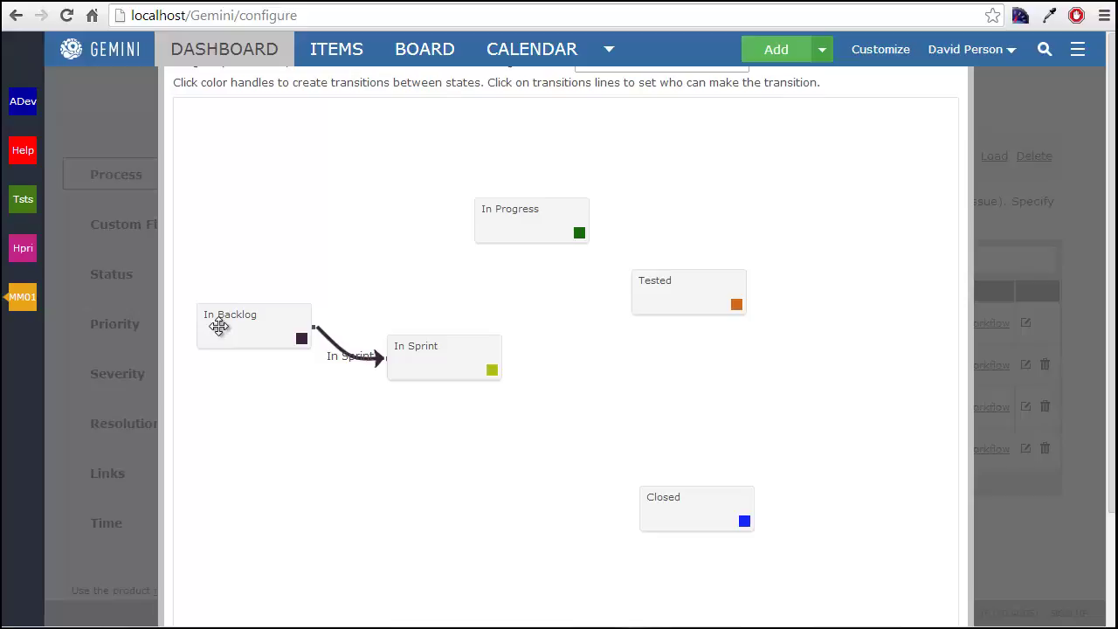
pyautogui.moveTo(445, 366); pyautogui.dragTo(651, 280)
pyautogui.moveTo(738, 312); pyautogui.dragTo(686, 449)
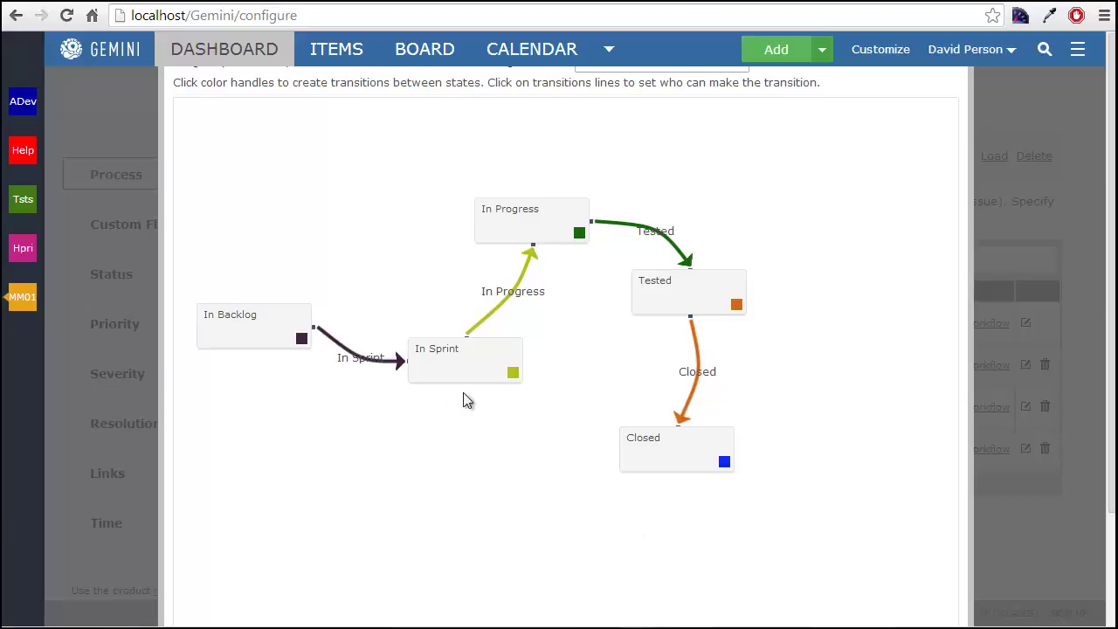
# - Add transitions from In Sprint back to In Backlog and from In Backlog to In Progress and Closed, repositioning the boxes
pyautogui.moveTo(513, 373); pyautogui.dragTo(485, 228)
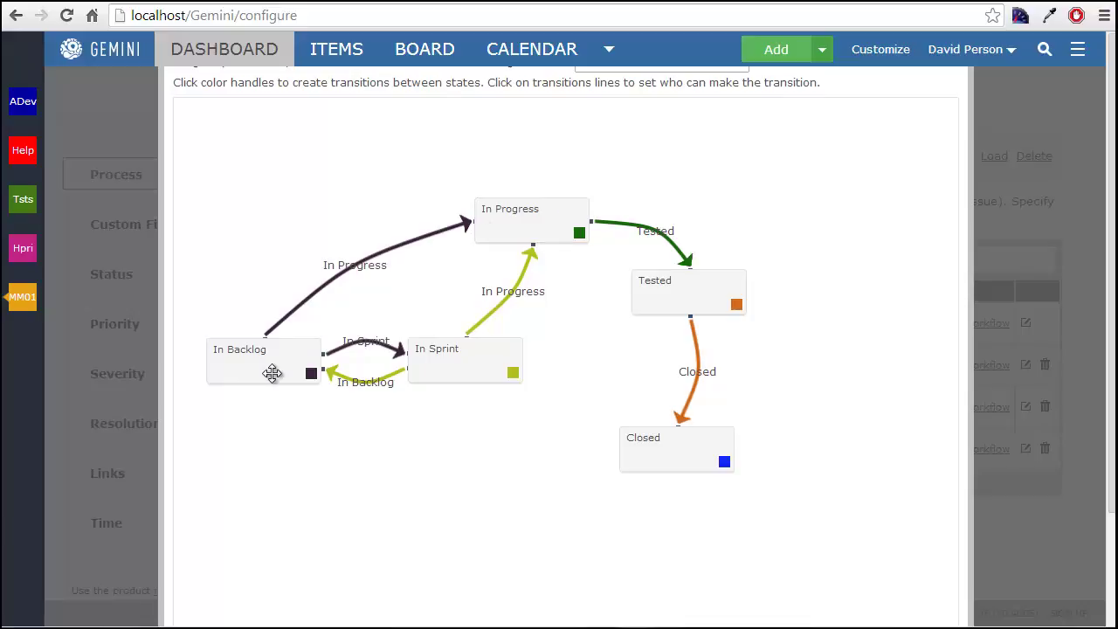
pyautogui.moveTo(275, 368); pyautogui.dragTo(643, 441)
pyautogui.moveTo(699, 467); pyautogui.dragTo(572, 480)
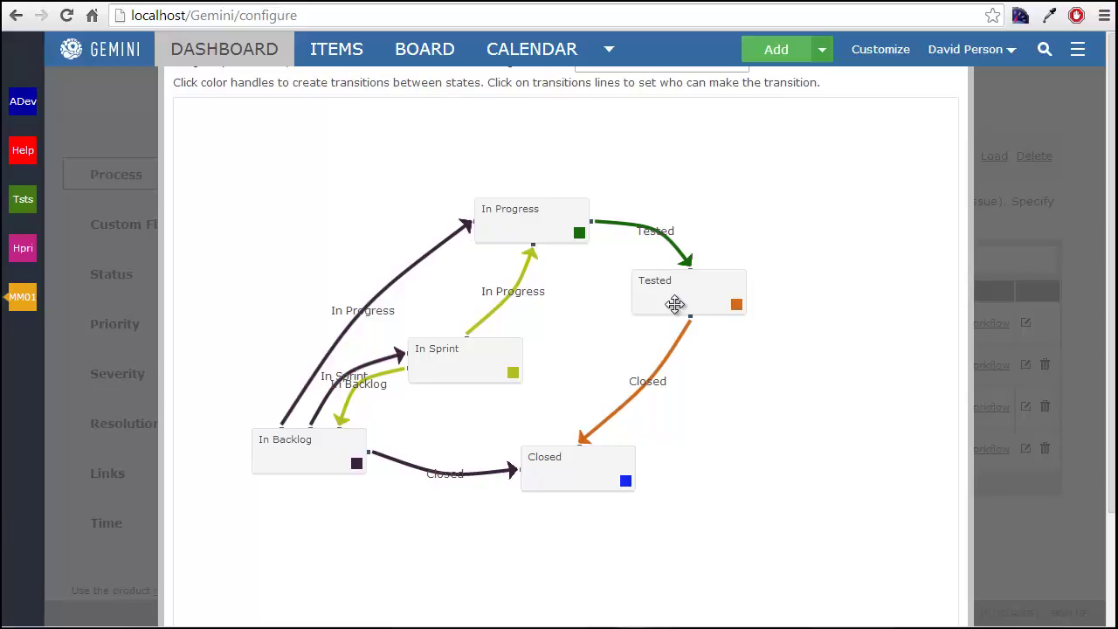
# - Restrict the Tested-to-Closed transition to the Support Team and Gemini Administrators groups, and save the workflow
pyautogui.click(585, 444)
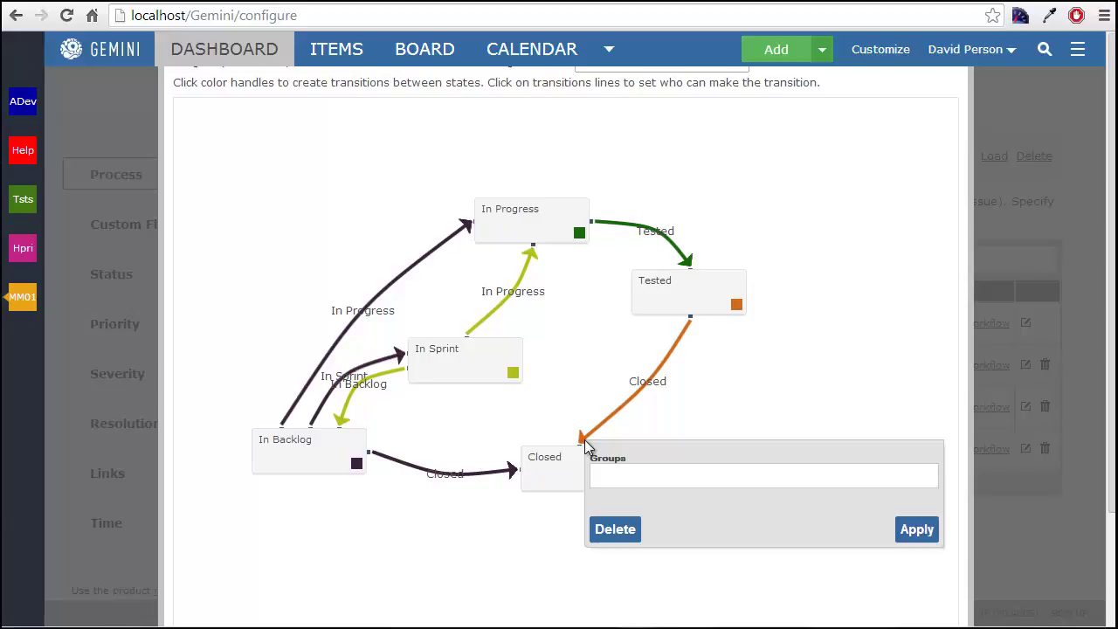
pyautogui.click(774, 468)
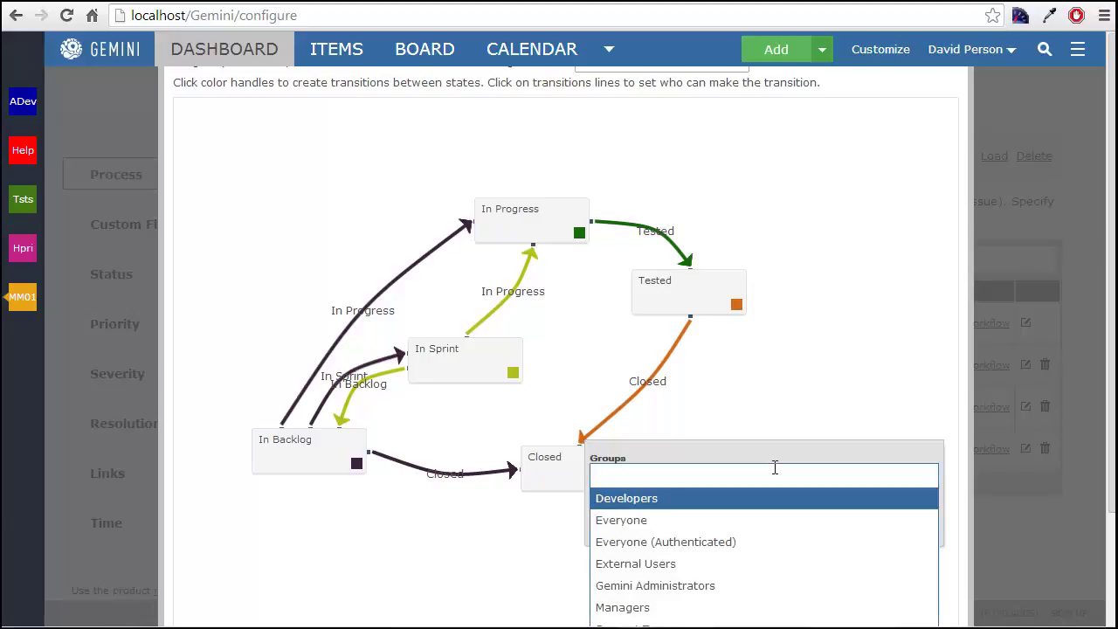
pyautogui.scroll(-2, 812, 564)
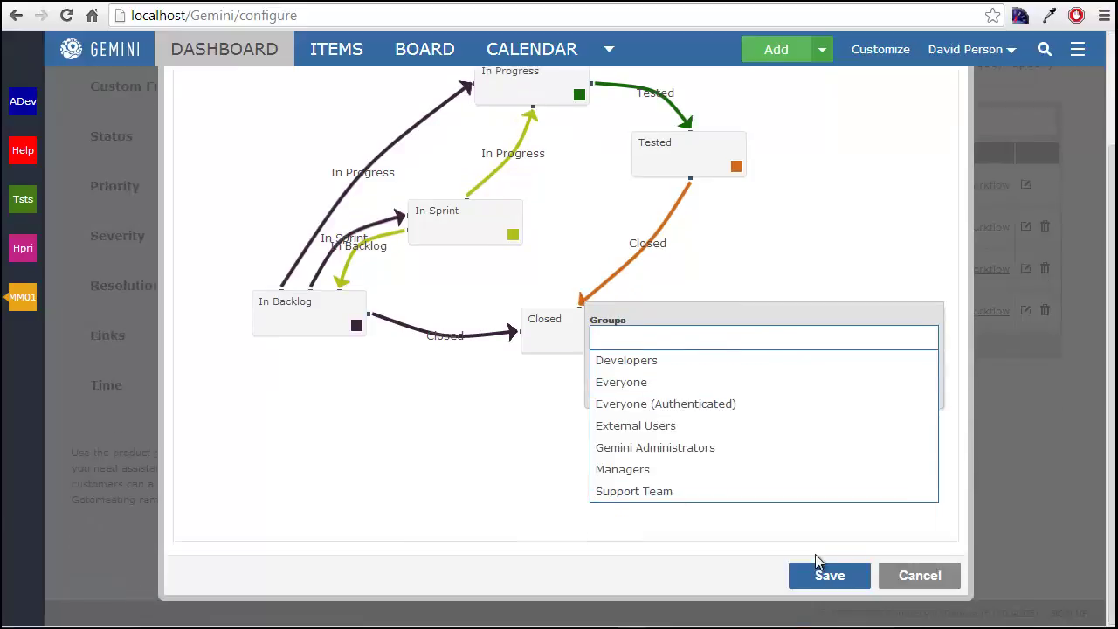
pyautogui.click(777, 495)
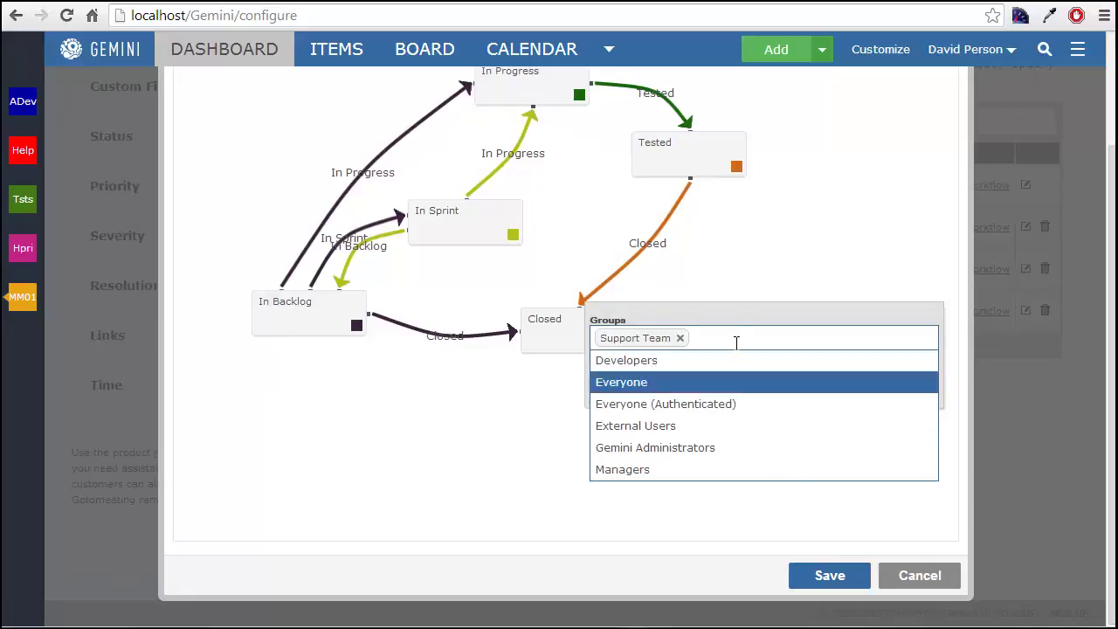
pyautogui.click(706, 449)
pyautogui.click(701, 310)
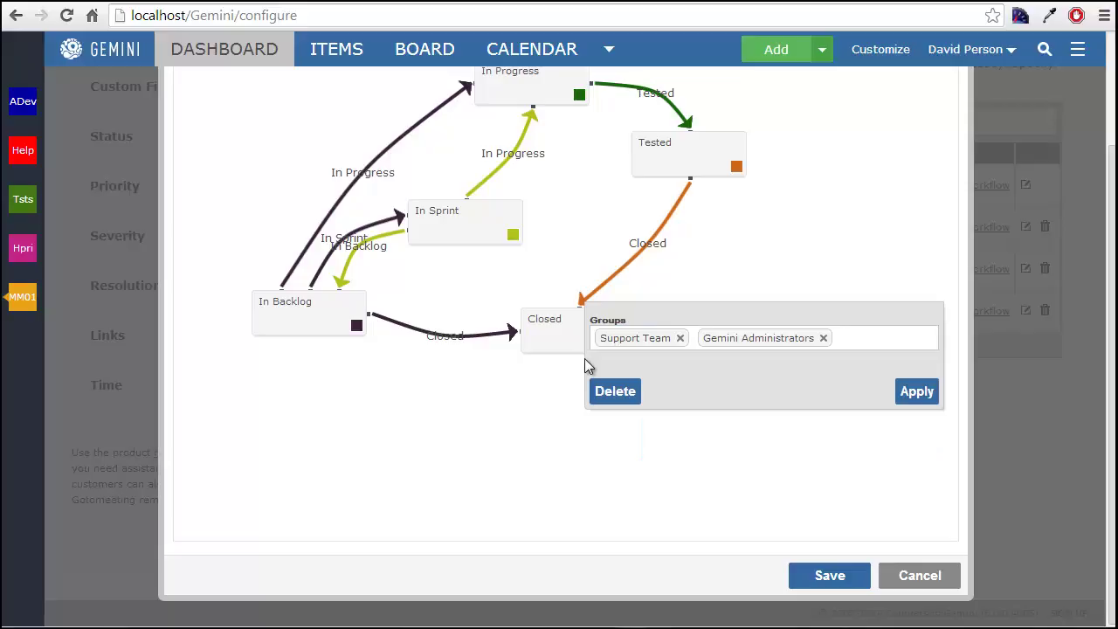
pyautogui.click(908, 397)
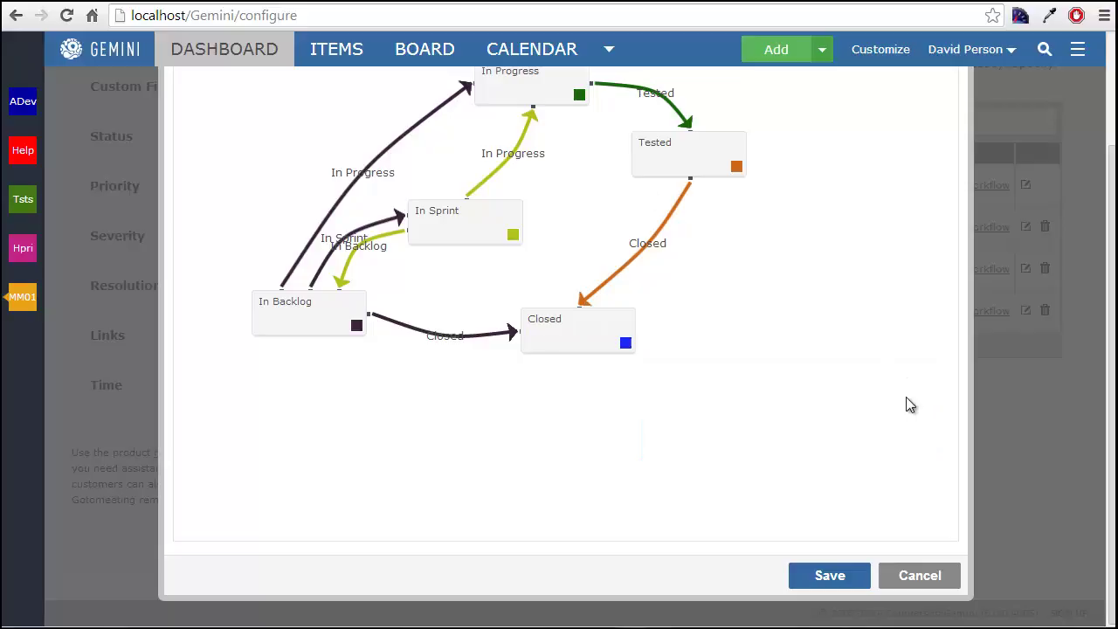
pyautogui.click(832, 572)
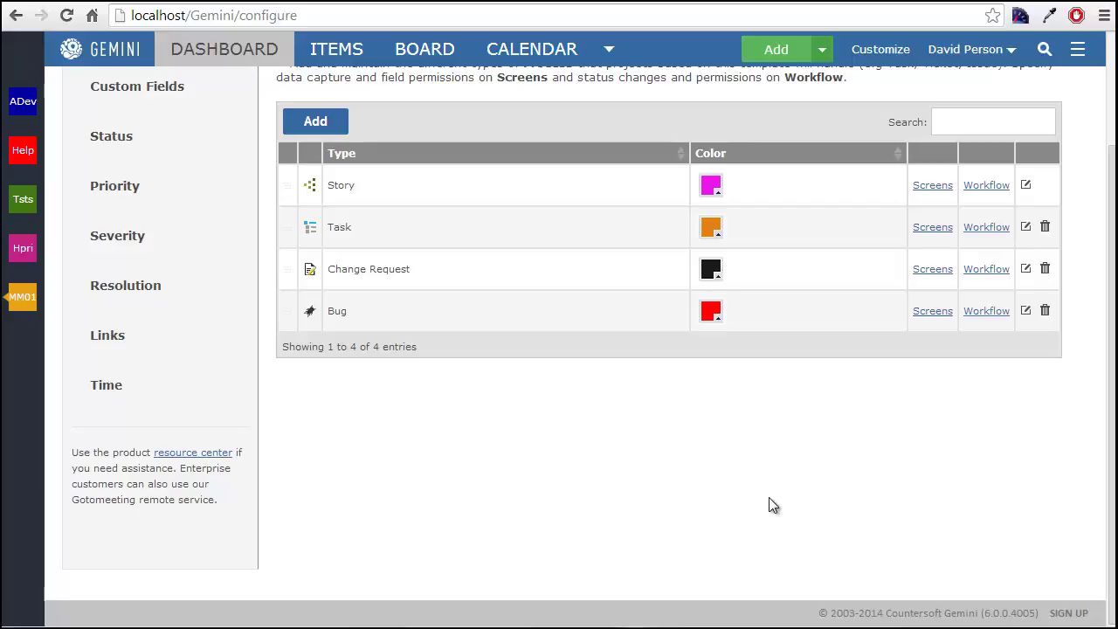
# - Return to the ADev workspace and check the status options offered for story INTRA-37 without changing it
pyautogui.click(10, 103)
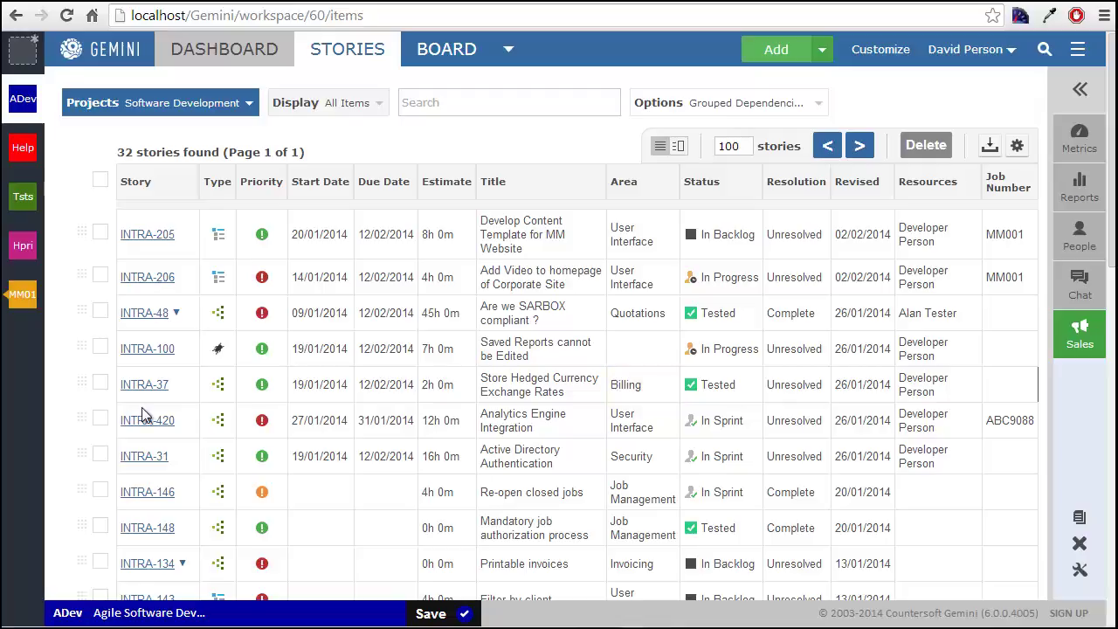
pyautogui.click(711, 389)
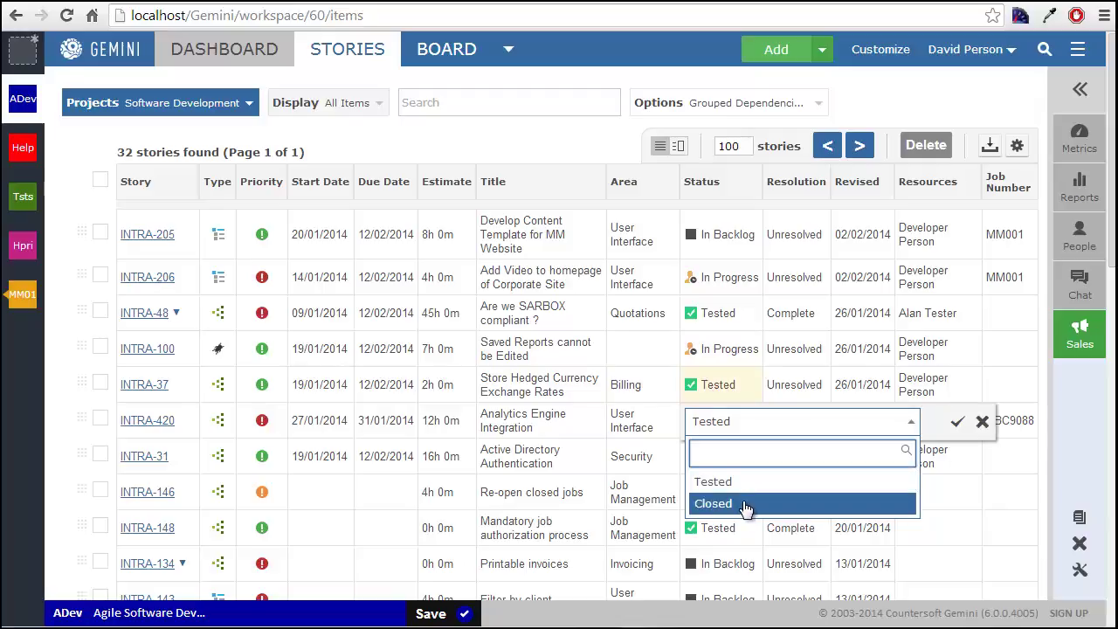
pyautogui.click(995, 425)
pyautogui.click(983, 422)
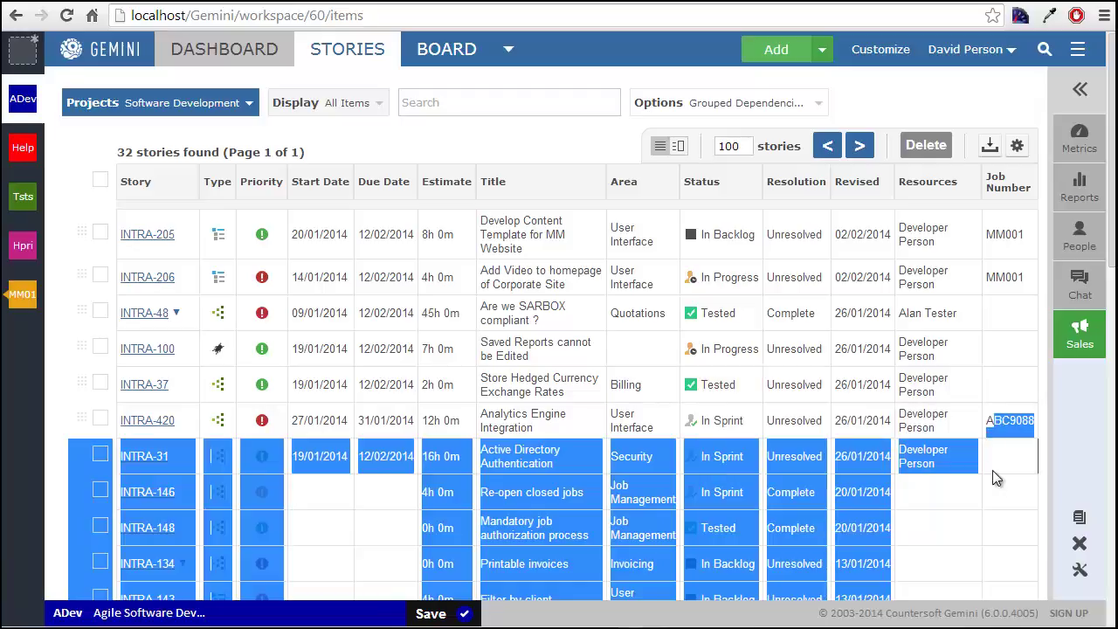
pyautogui.click(1004, 457)
pyautogui.click(1026, 494)
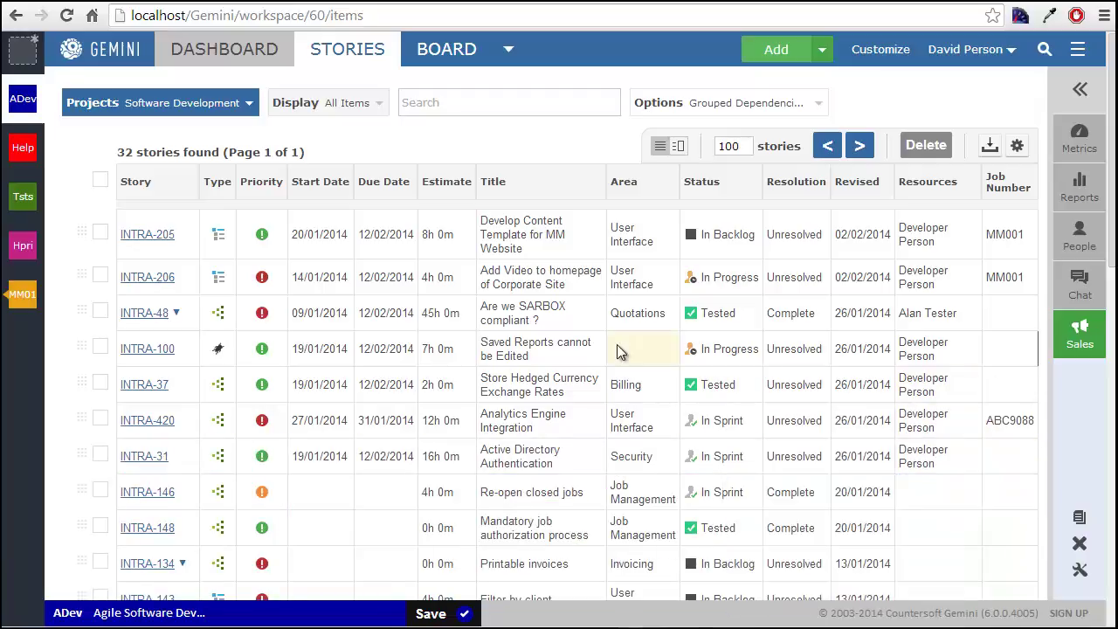
# - Check the status options of story INTRA-48 without changing it, and expand its dependent items
pyautogui.click(725, 315)
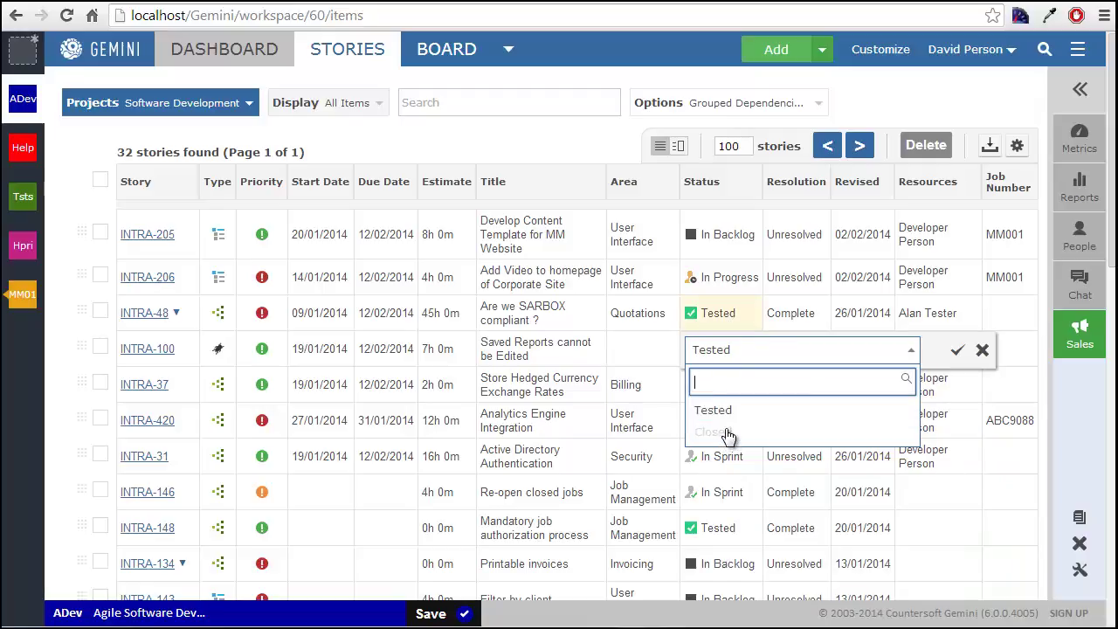
pyautogui.click(981, 350)
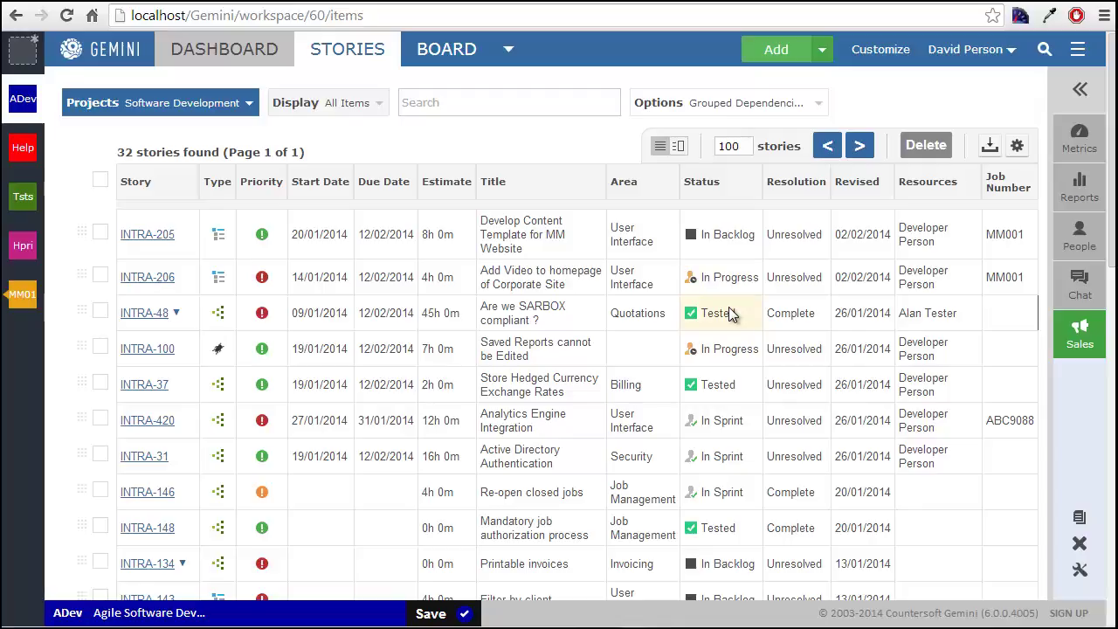
pyautogui.click(178, 313)
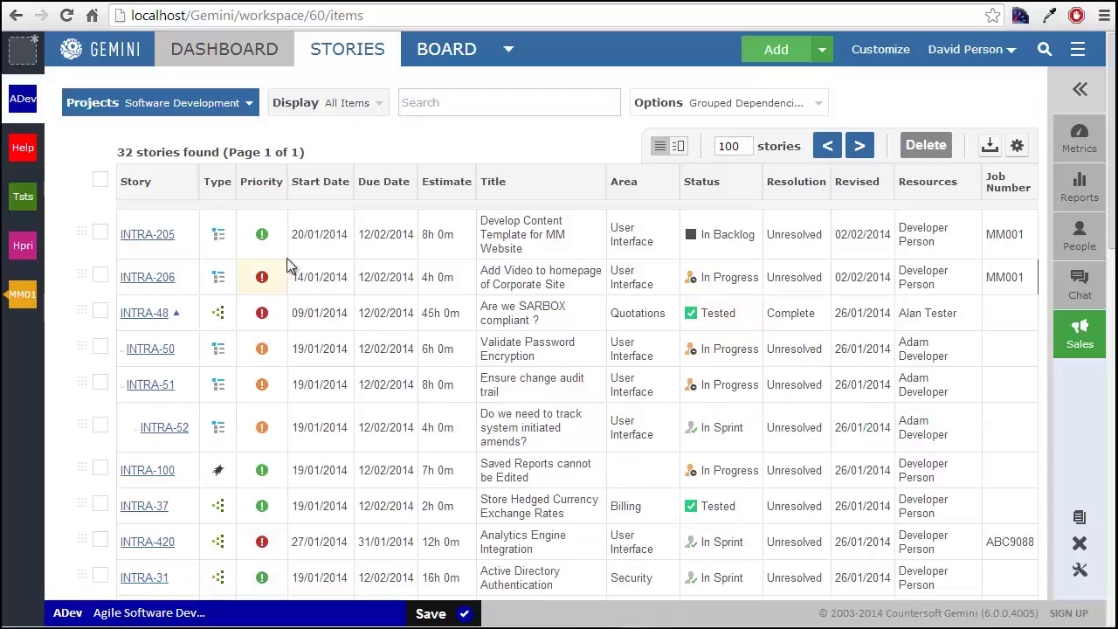